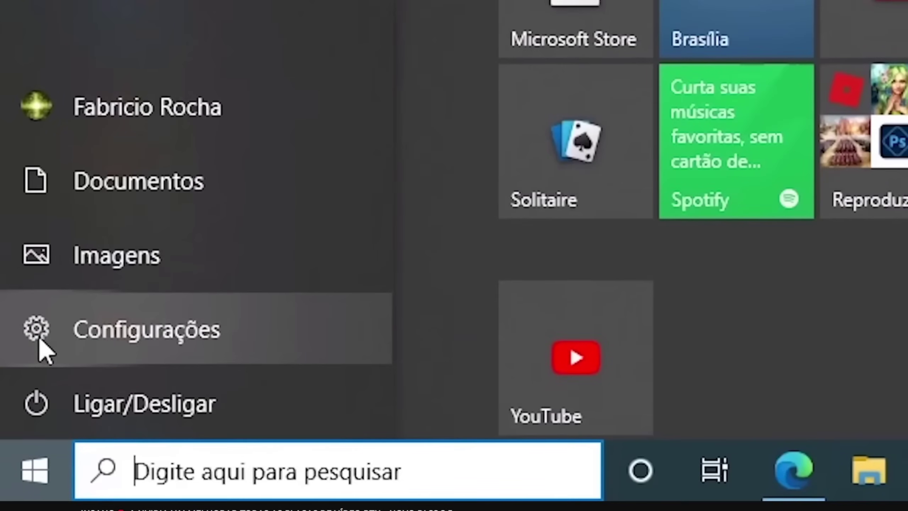
- Activate Windows by pasting the product key on the Update & Security Activation page
left_click(17, 398)
left_click(204, 437)
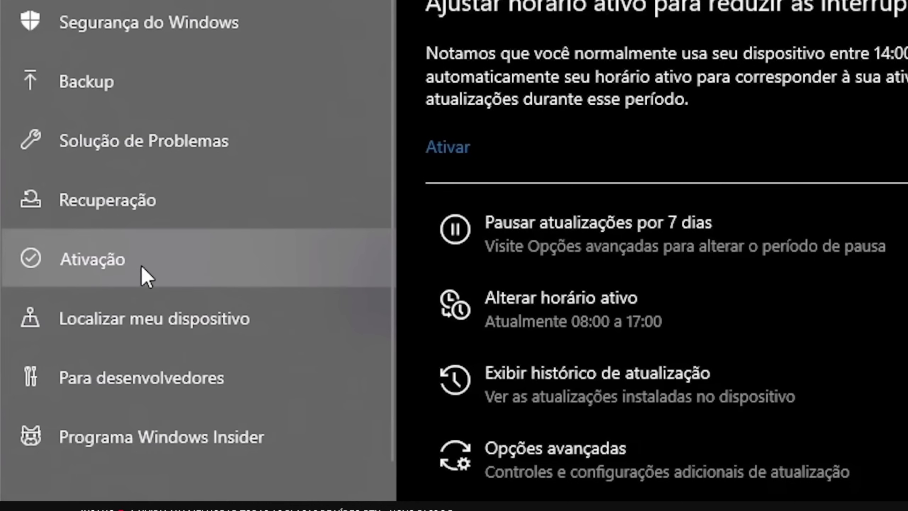
left_click(142, 267)
left_click(547, 150)
left_click(562, 290)
left_click(559, 261)
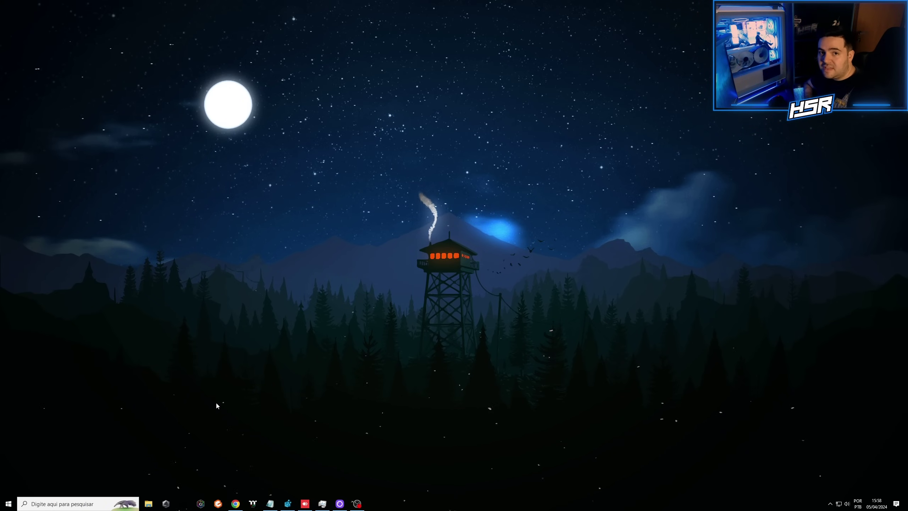
- Restore the Registry Editor at CurrentControlSet\Control and move it up and left
left_click(287, 503)
left_click_drag(366, 252, 285, 132)
left_click(283, 148)
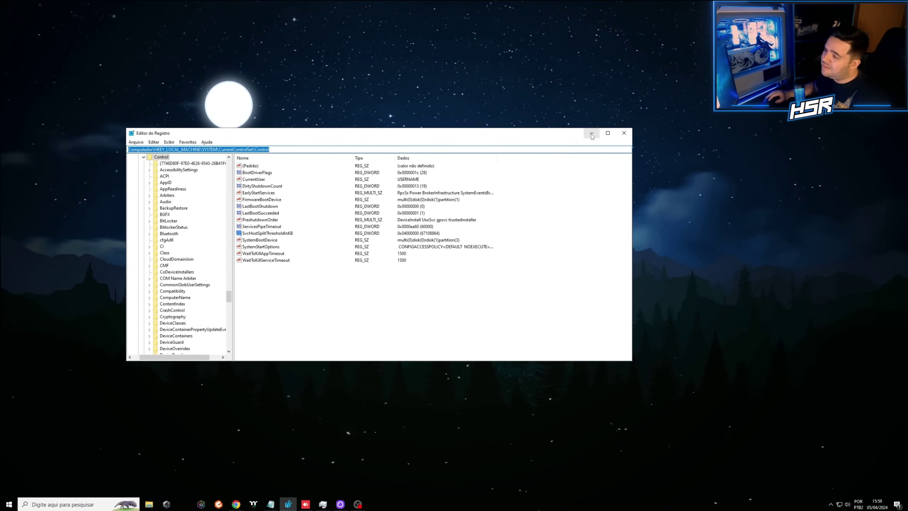
- Minimize Registry Editor and bring up Task Manager's CPU performance view, moved right
left_click(591, 133)
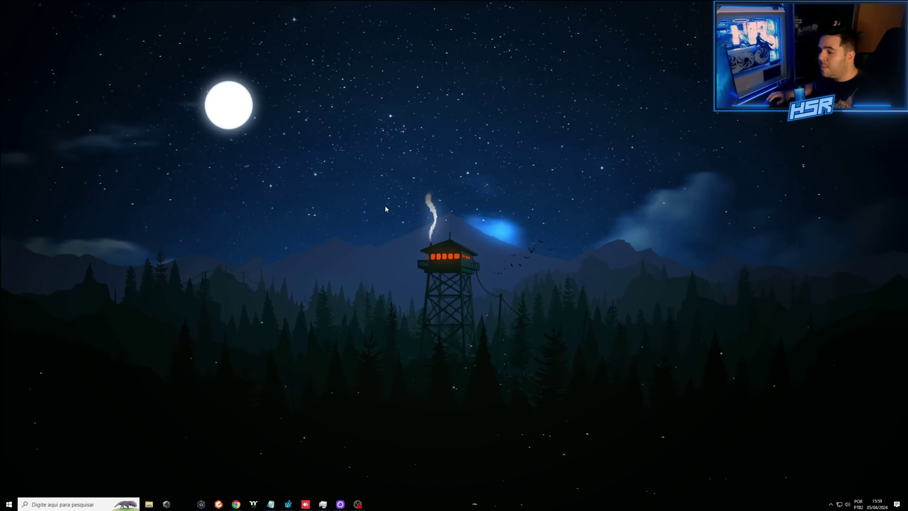
key("ctrl+shift+Escape")
left_click_drag(292, 208, 352, 204)
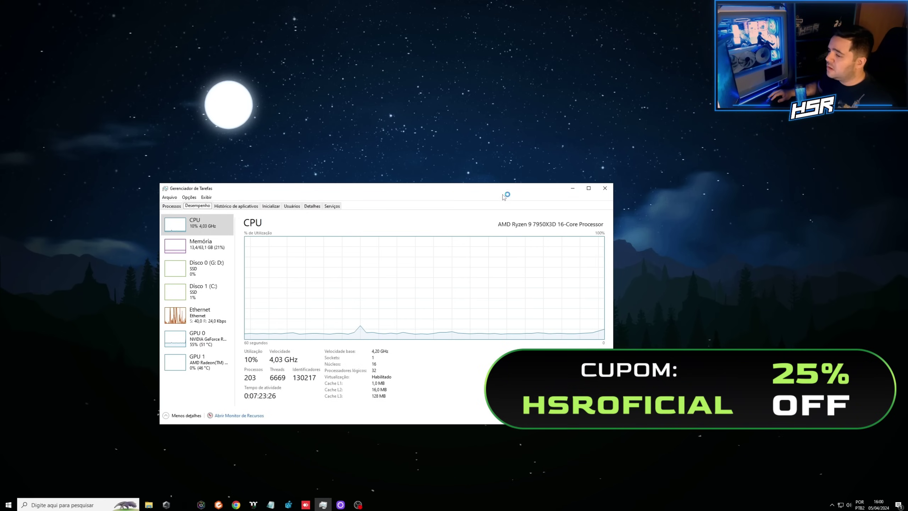
- Close Task Manager and select SvcHostSplitThresholdInKB in the restored, lowered Registry Editor
left_click(607, 194)
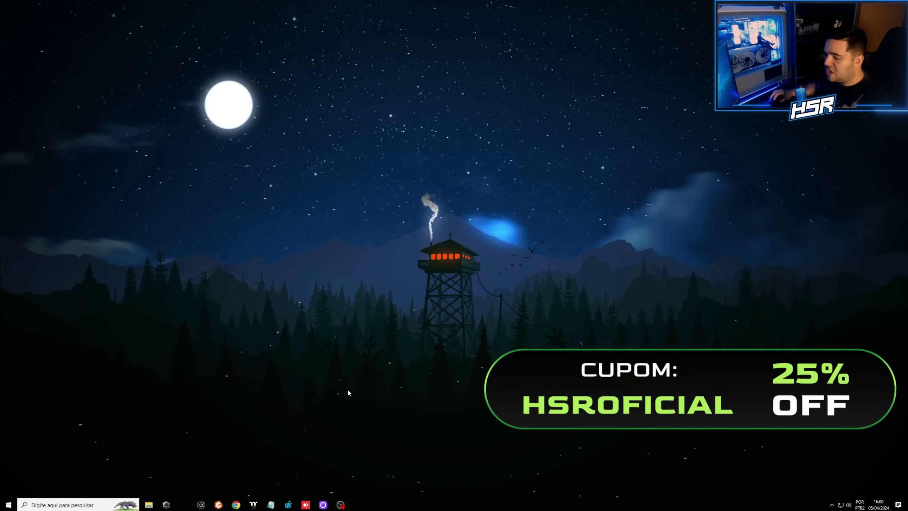
left_click(288, 505)
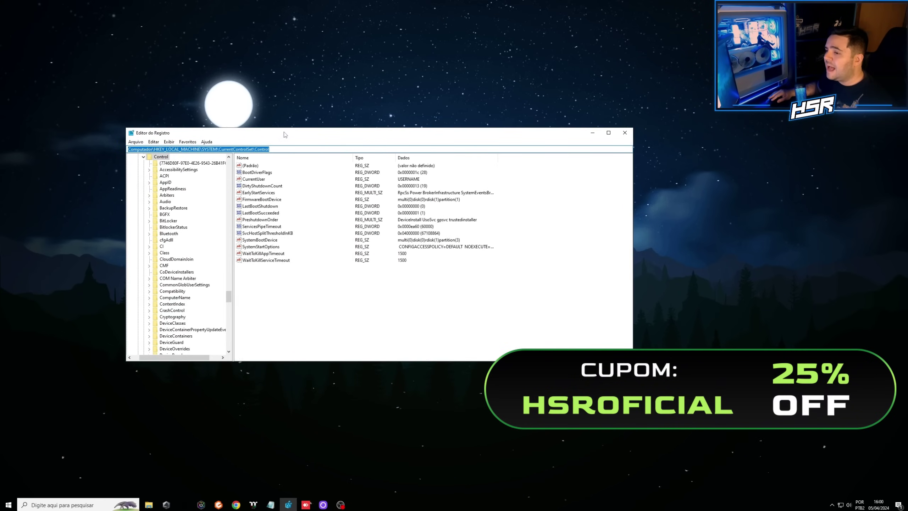
left_click_drag(283, 132, 299, 227)
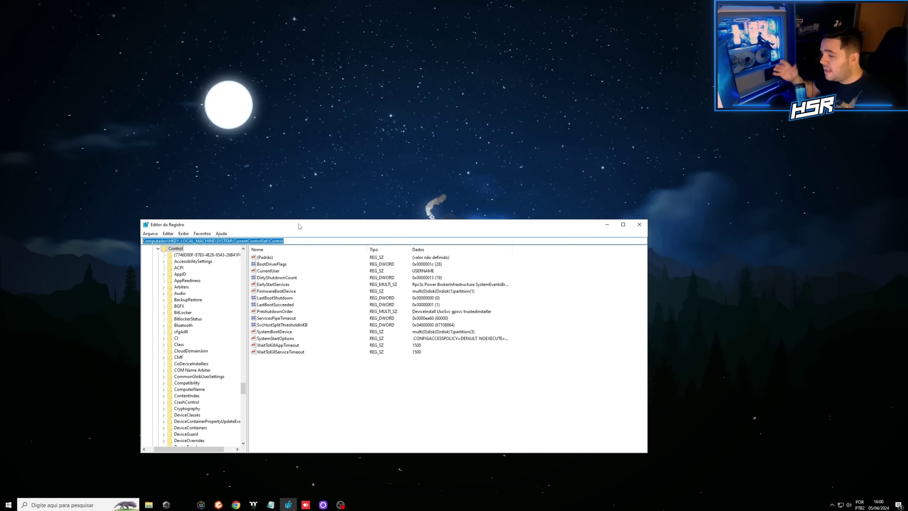
left_click(259, 327)
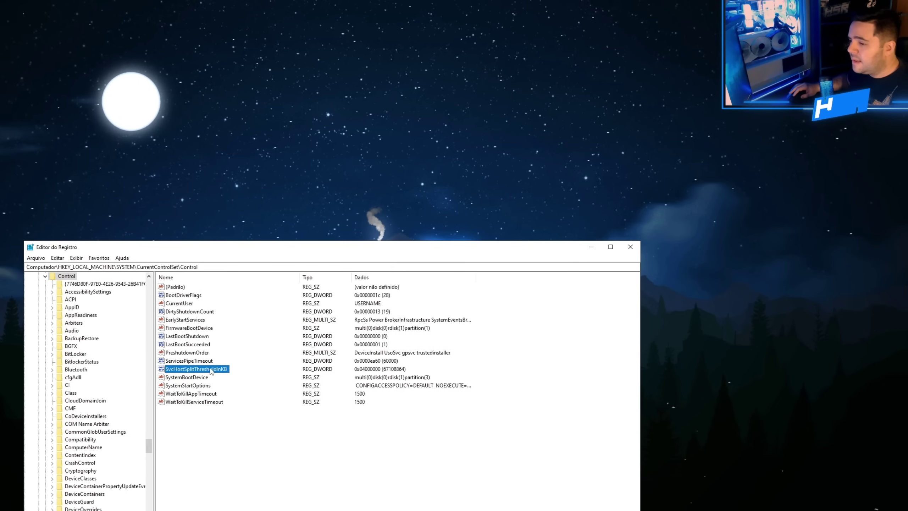
- Open the DWORD edit dialog for SvcHostSplitThresholdInKB, showing hexadecimal 4000000
double_click(181, 371)
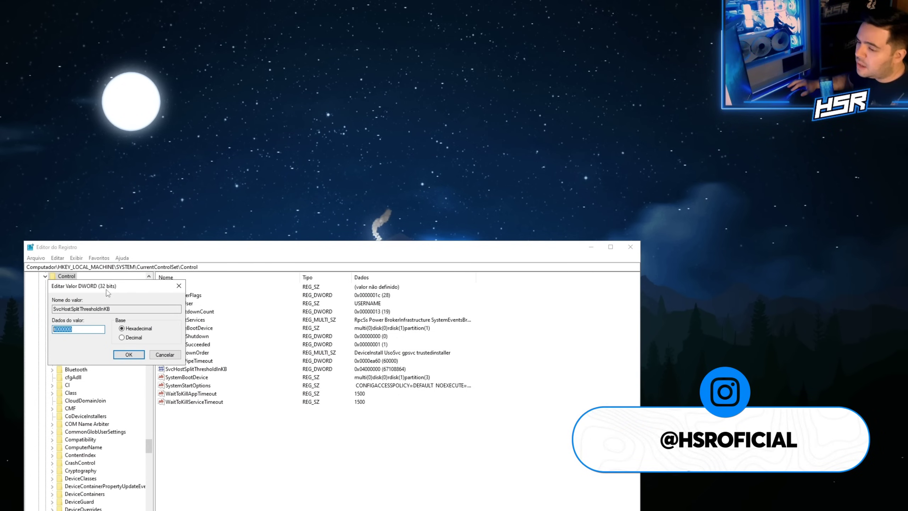
- Bring the Notepad table of RAM sizes and threshold values on screen, then launch Task Manager
key("alt+Tab")
left_click_drag(112, 320, 411, 312)
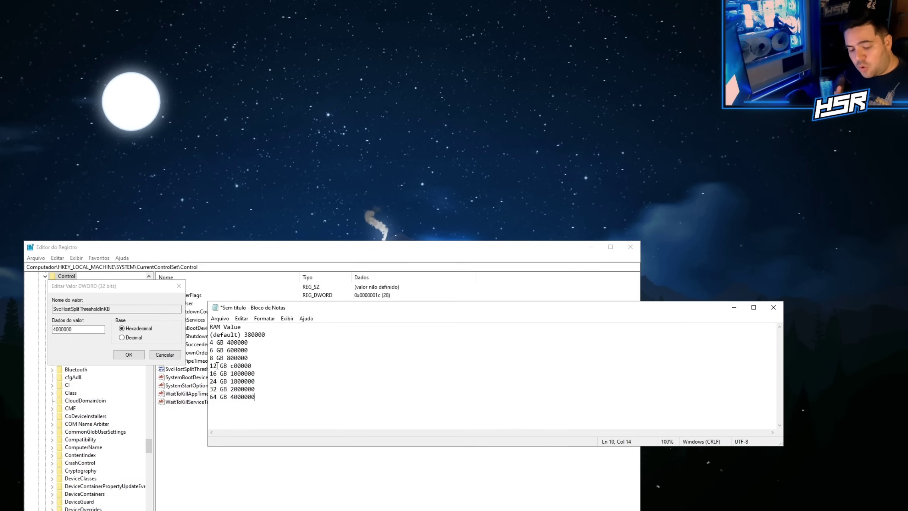
key("ctrl+shift+Escape")
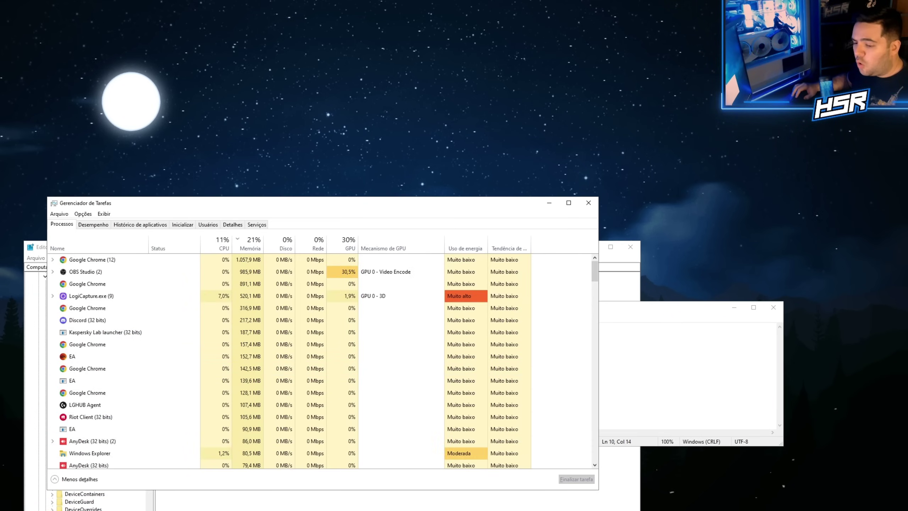
- Show Task Manager's Memory performance page confirming 64 GB of installed RAM
key("super")
type("gerenciador")
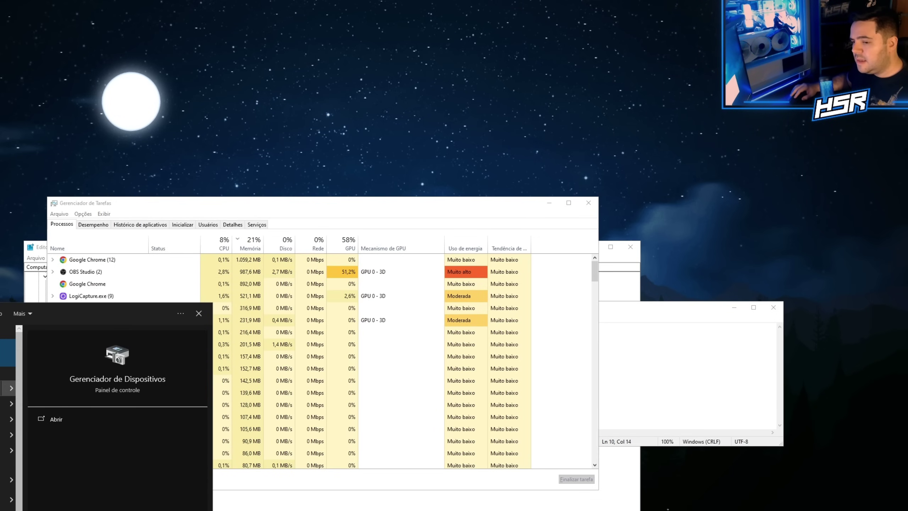
left_click(188, 207)
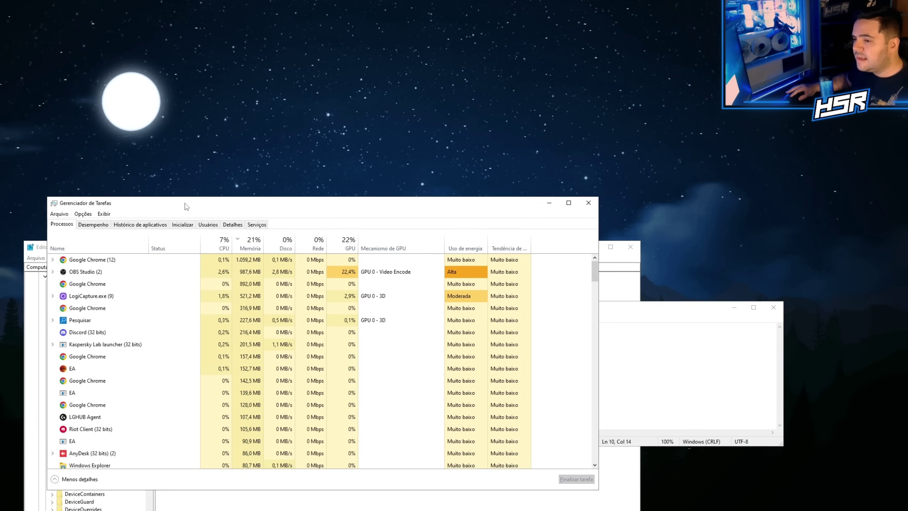
left_click(95, 226)
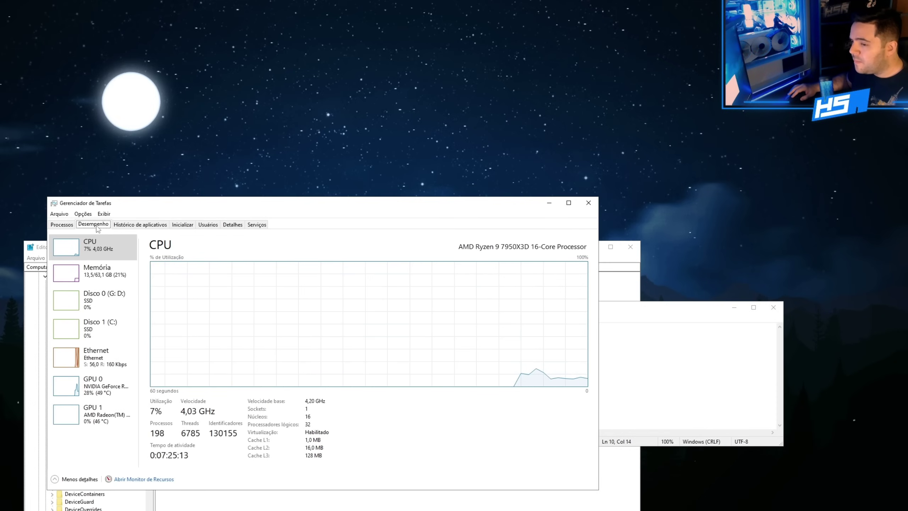
left_click(88, 273)
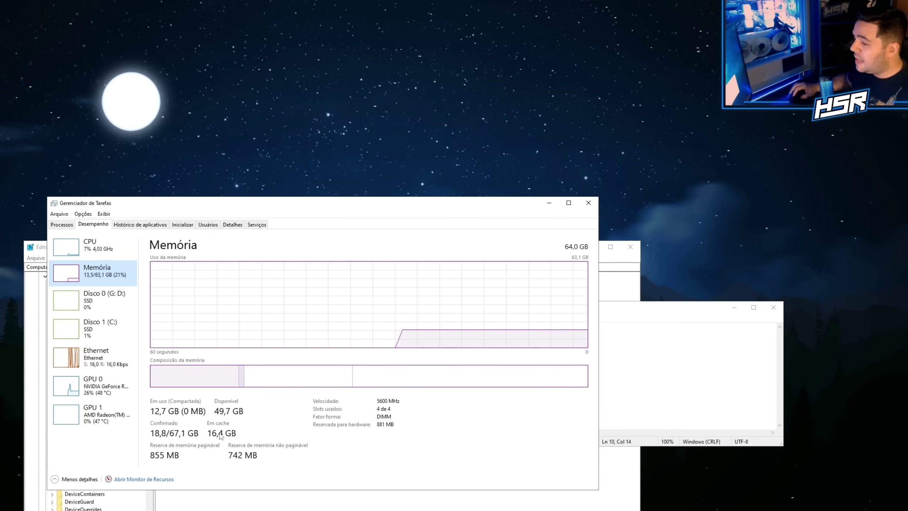
- Confirm SvcHostSplitThresholdInKB at 4000000 for 64 GB, then close Registry Editor and minimize Notepad
left_click(588, 203)
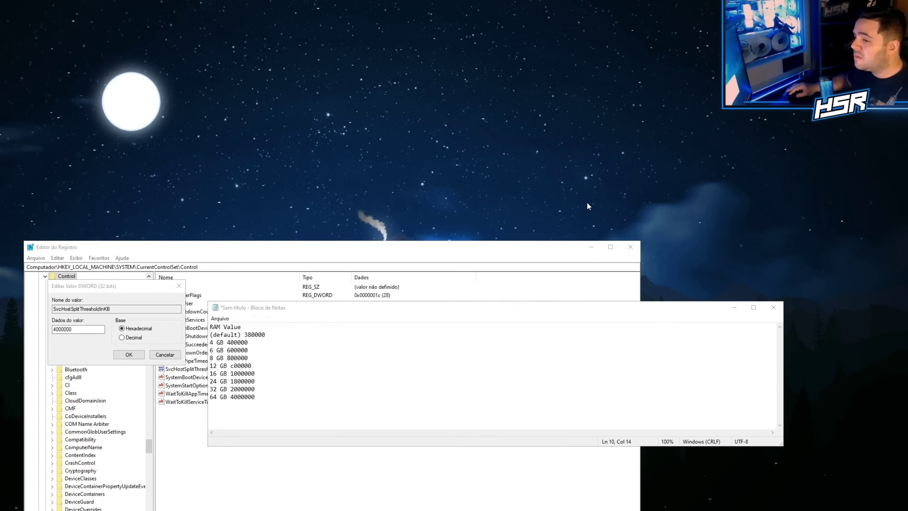
left_click_drag(255, 397, 230, 397)
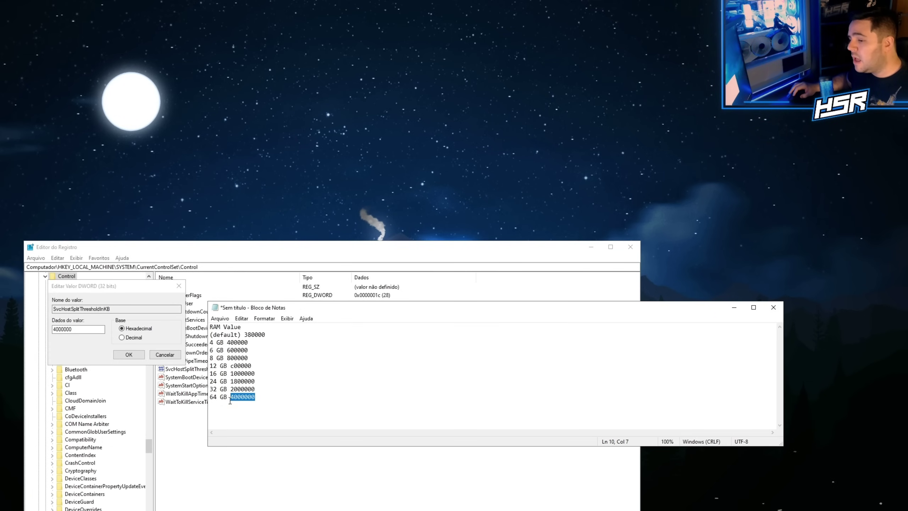
left_click(32, 328)
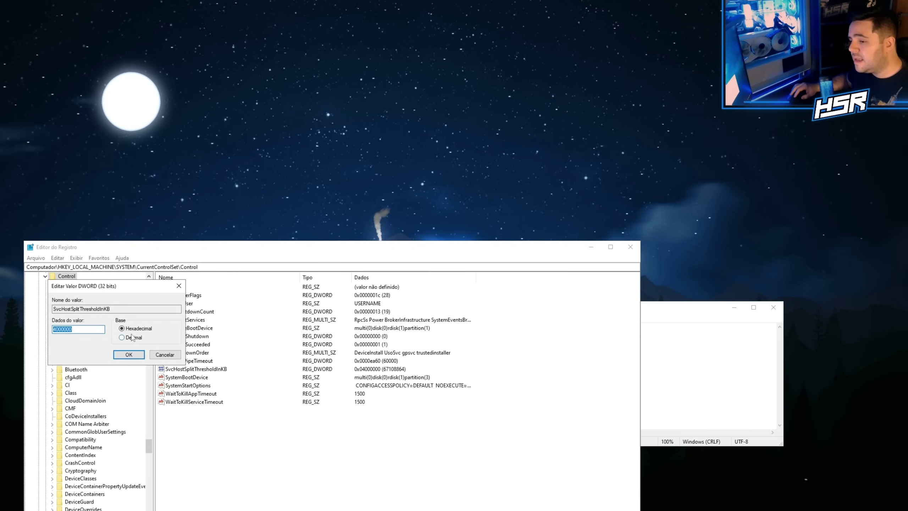
left_click(129, 355)
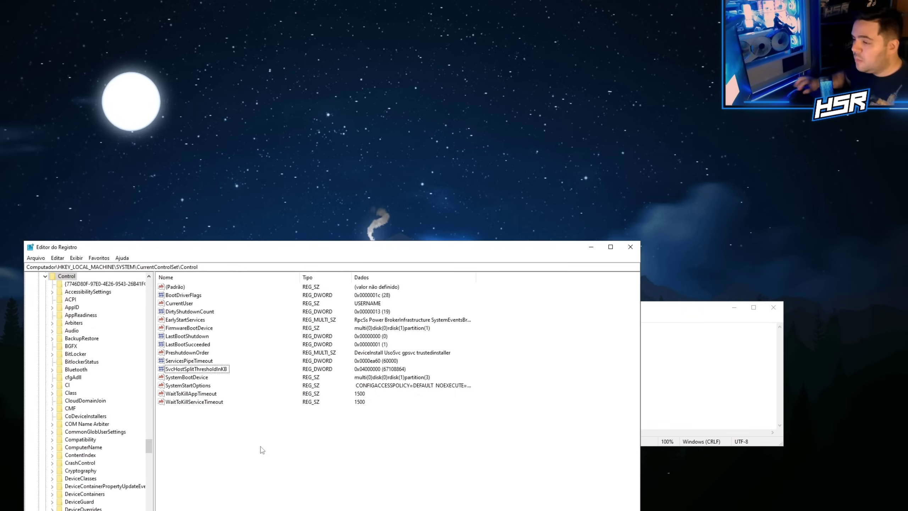
left_click(629, 248)
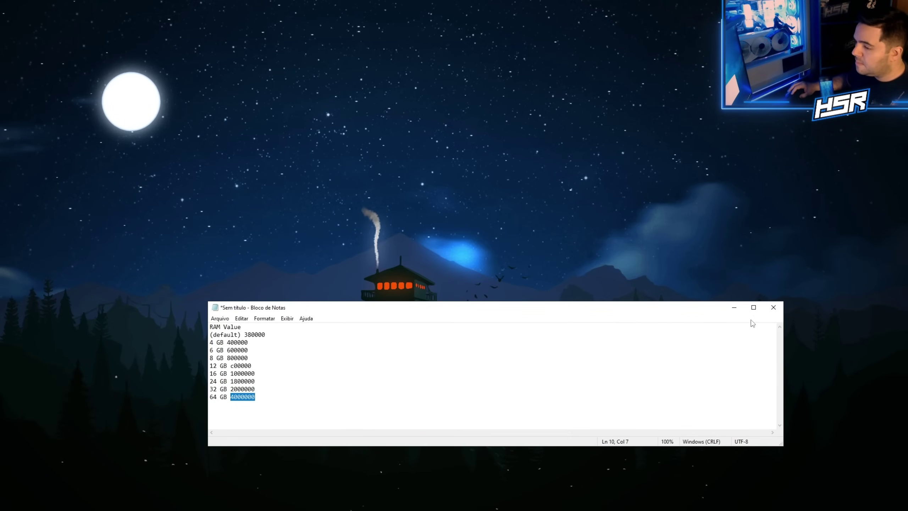
left_click(733, 307)
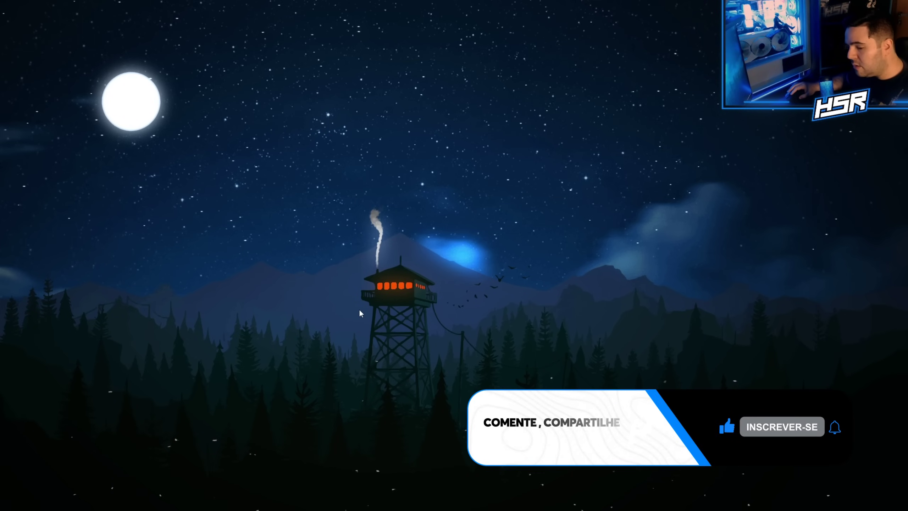
- Open the Virtual Memory settings from System Properties' advanced performance options
key("super")
type("firewall")
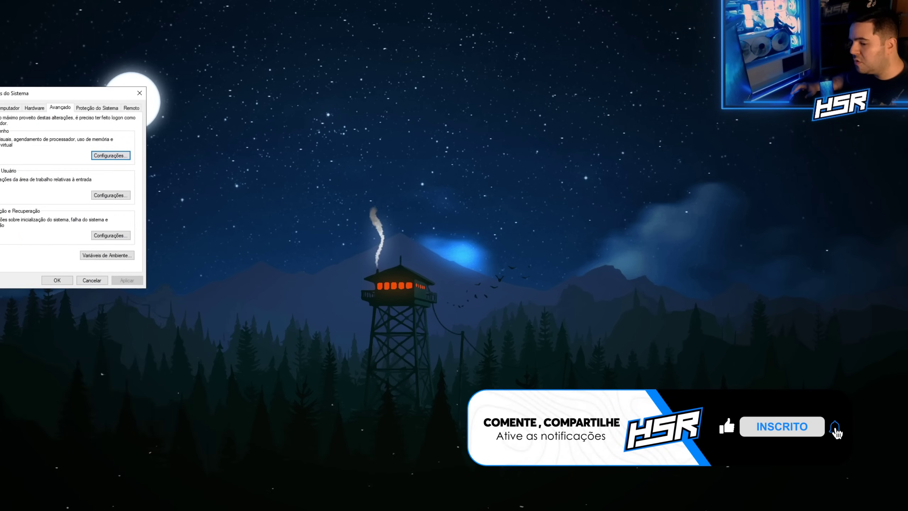
left_click_drag(64, 91, 195, 201)
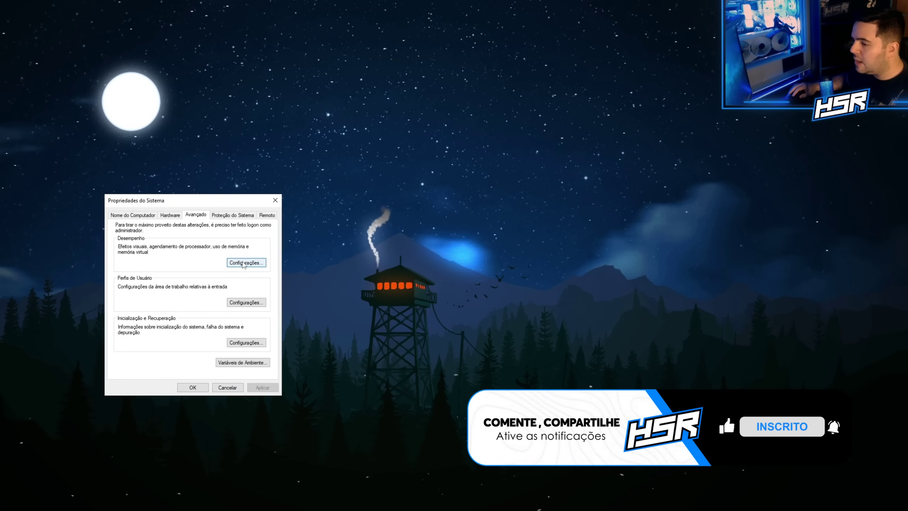
left_click(246, 262)
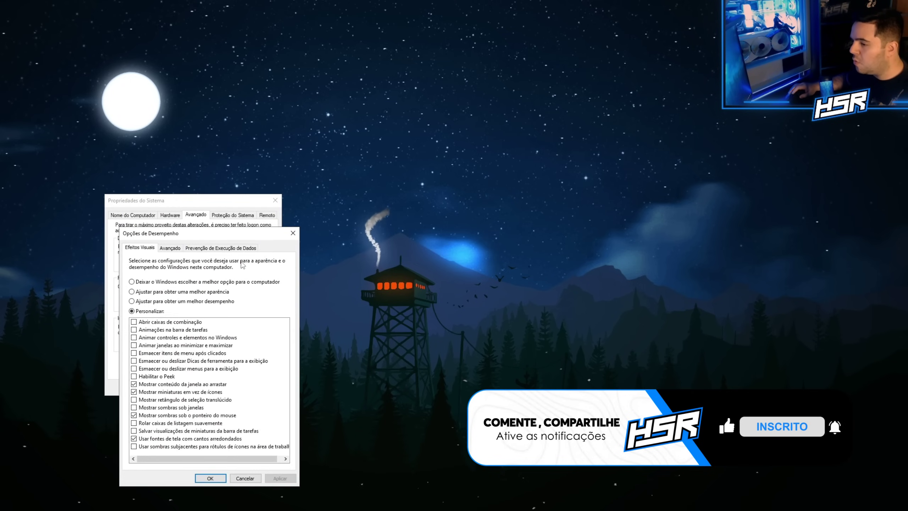
left_click(171, 248)
left_click(266, 360)
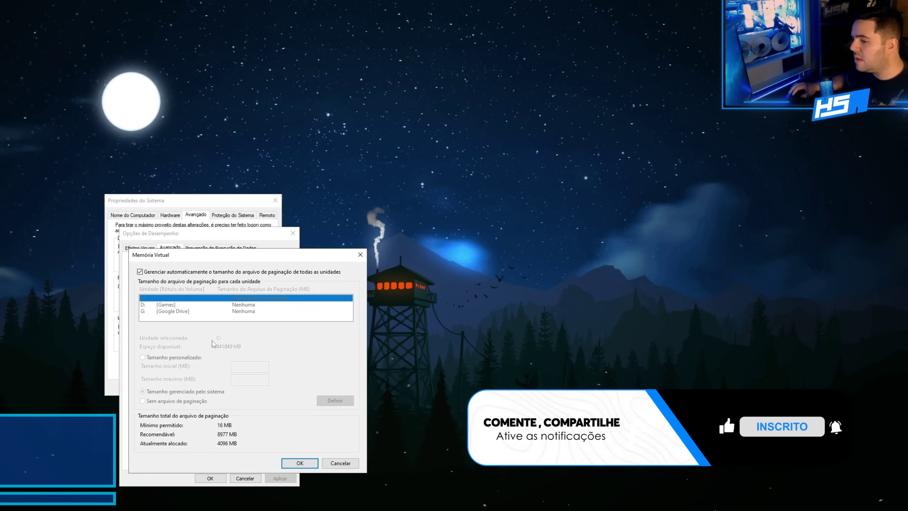
- Turn off automatic paging management and give drive D: a custom initial size of 8977 MB
left_click(140, 272)
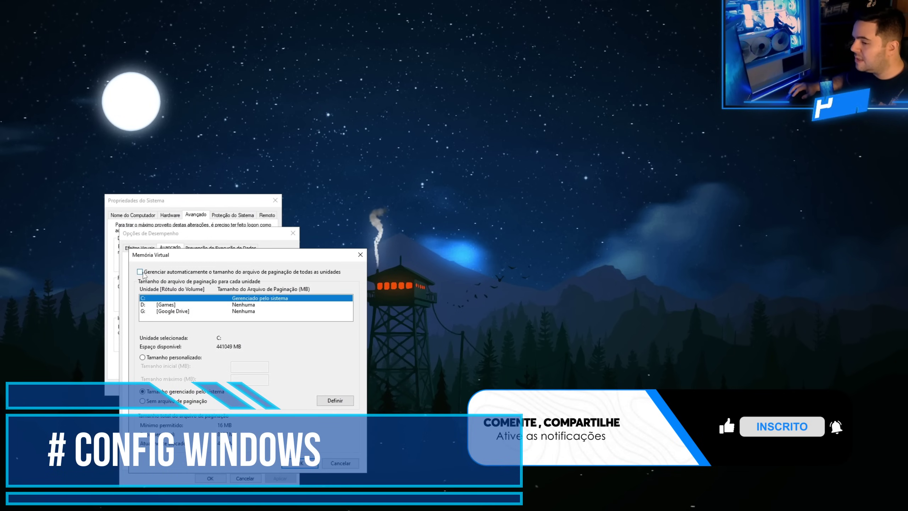
left_click(152, 305)
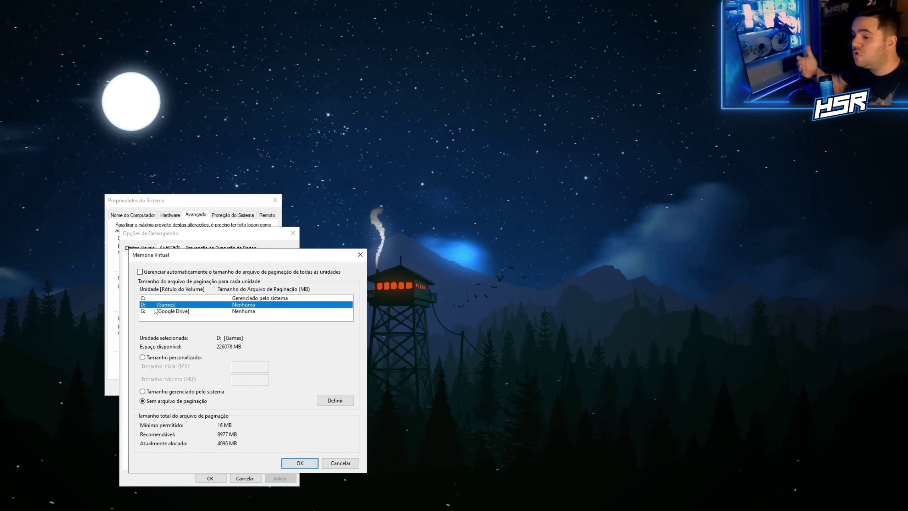
left_click(172, 357)
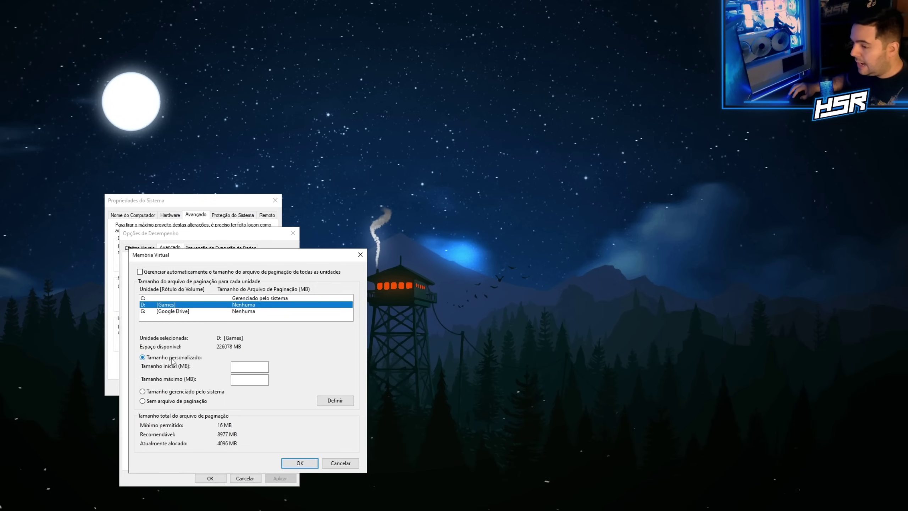
left_click(257, 367)
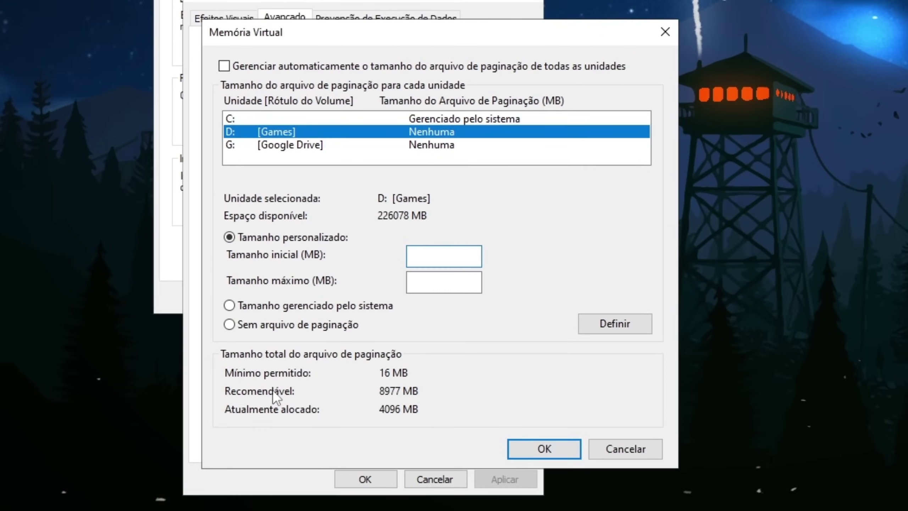
type("8977")
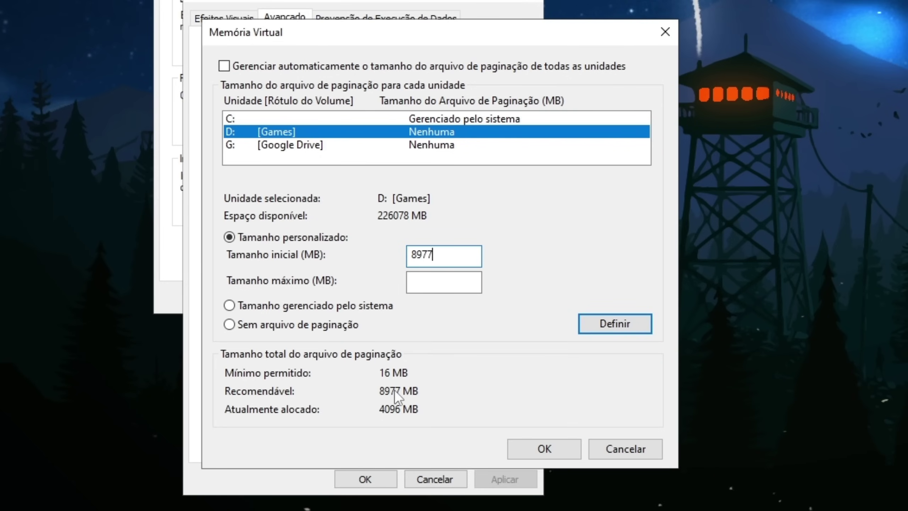
- Set D:'s maximum paging size to 98304 MB, apply it, and approve replacing d:\pagefile.sys
left_click(434, 291)
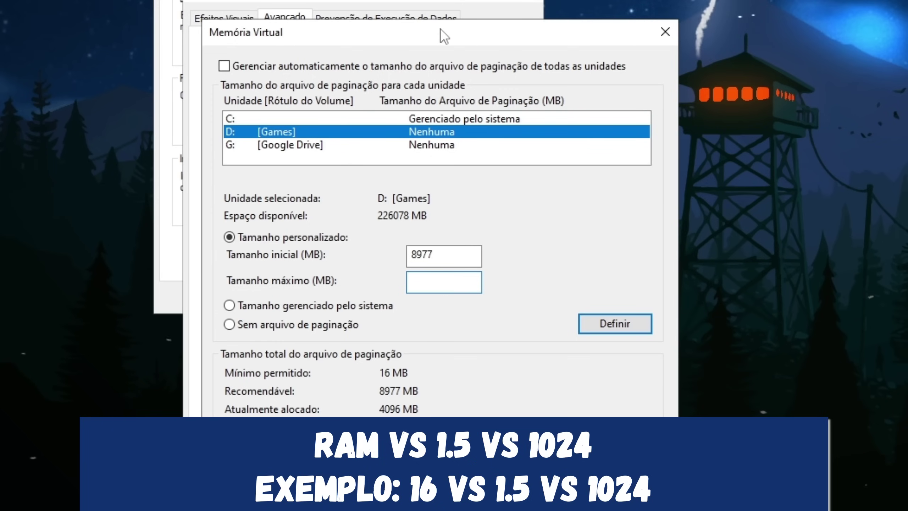
left_click_drag(440, 34, 470, 36)
left_click(458, 282)
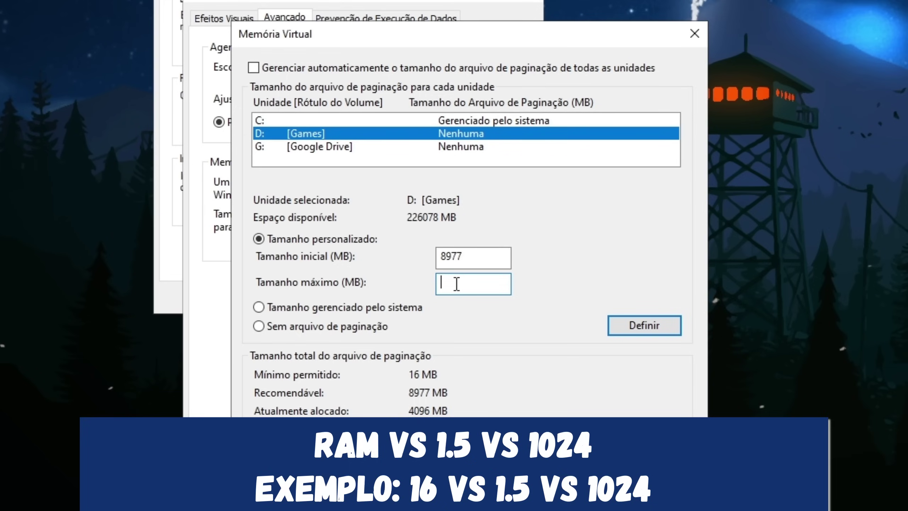
type("9830")
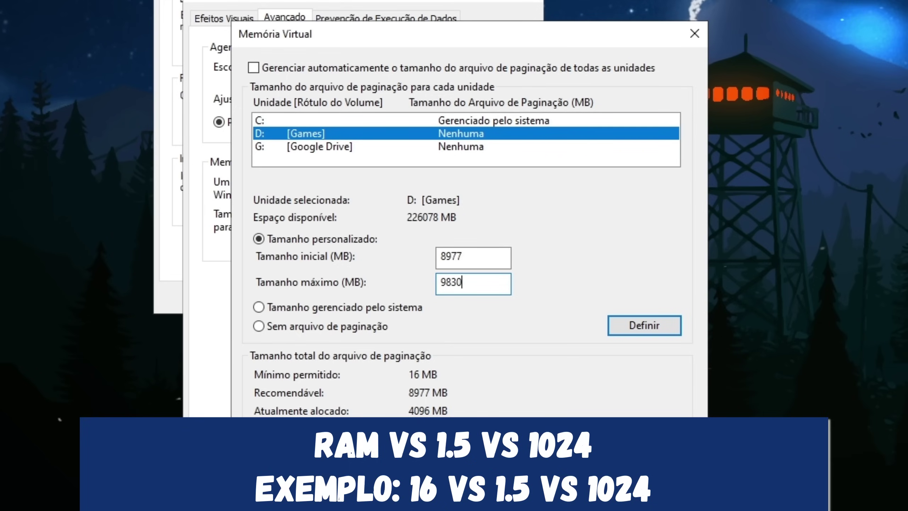
type("4")
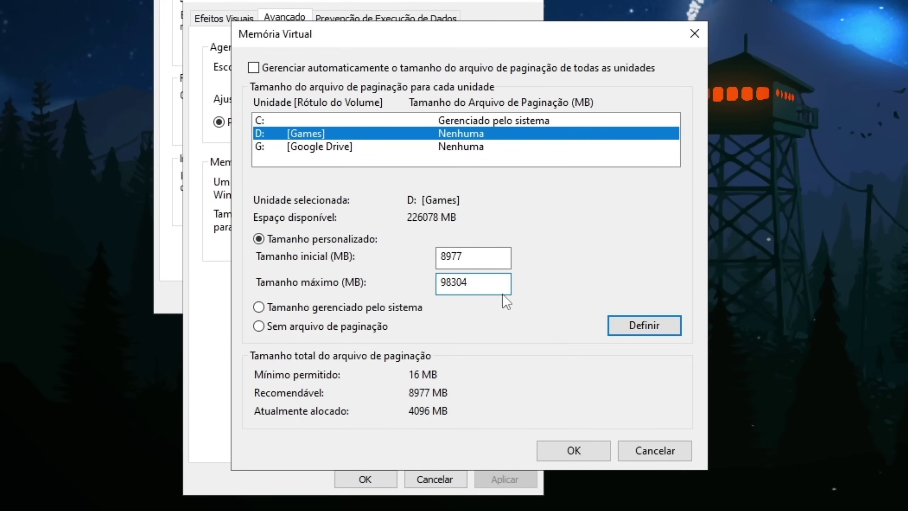
left_click(630, 326)
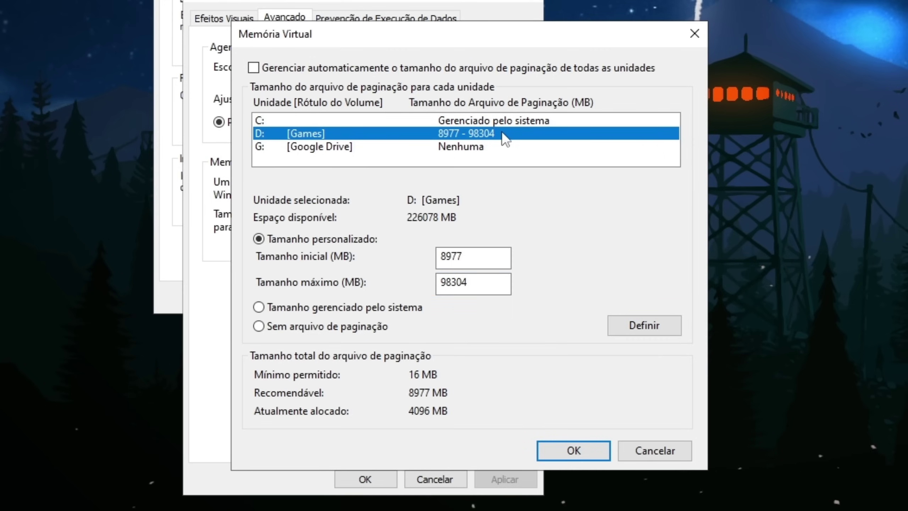
left_click(580, 450)
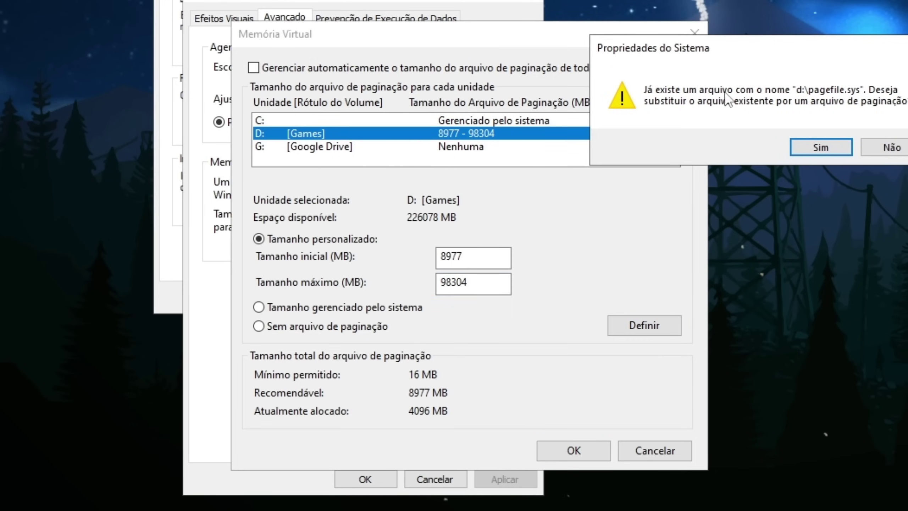
left_click(820, 147)
left_click(872, 151)
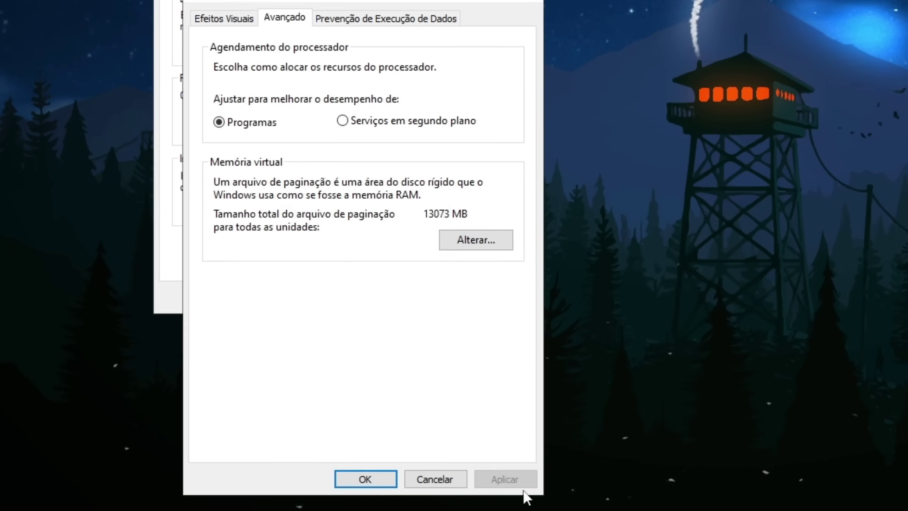
- Close Performance Options and System Properties, postponing the restart with Reiniciar Depois
left_click(366, 481)
left_click(326, 299)
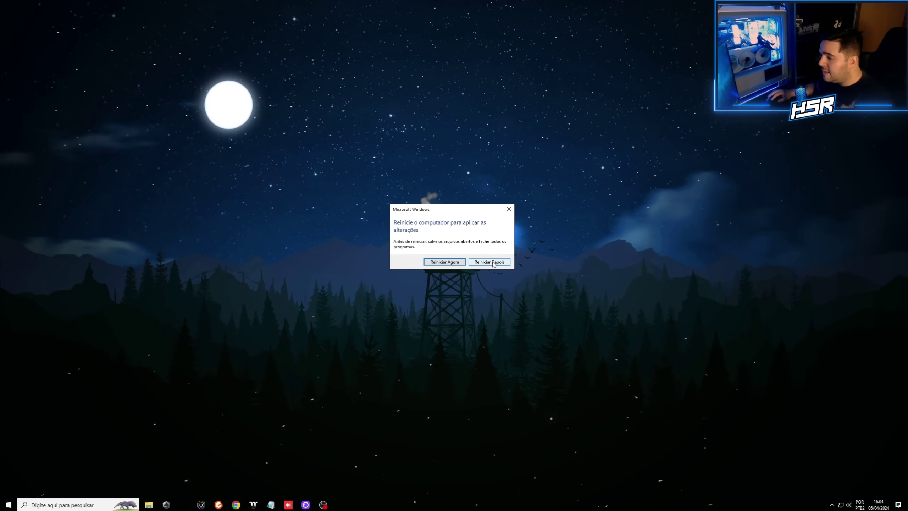
left_click(490, 262)
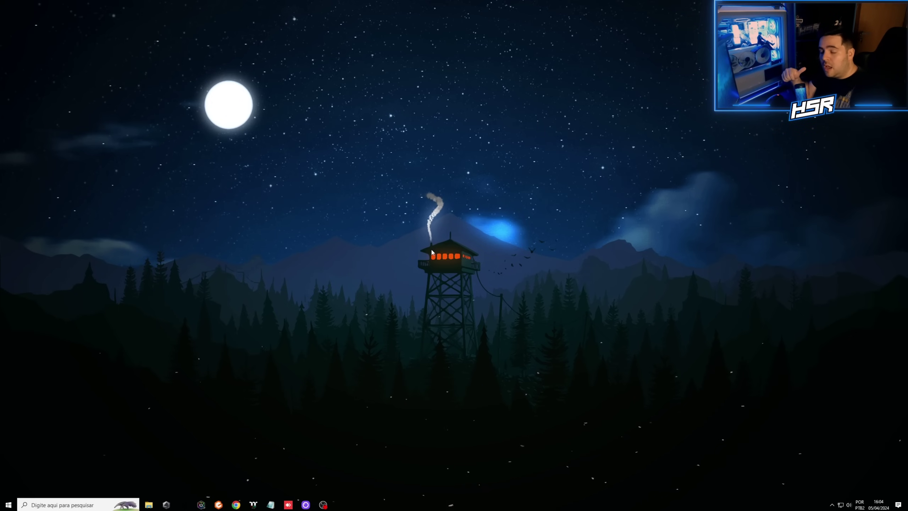
- Restore Chrome, accept the cookie notice, and run the downloaded ISLC archive
left_click(236, 504)
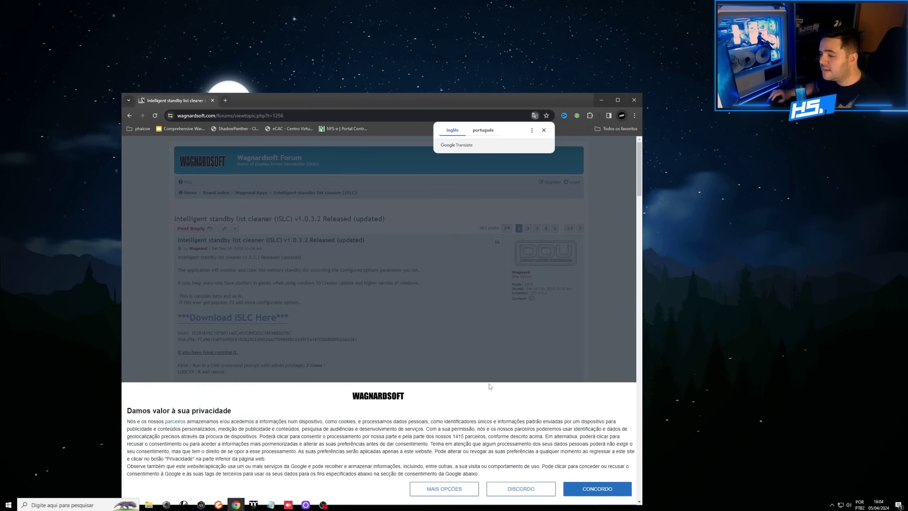
left_click(592, 487)
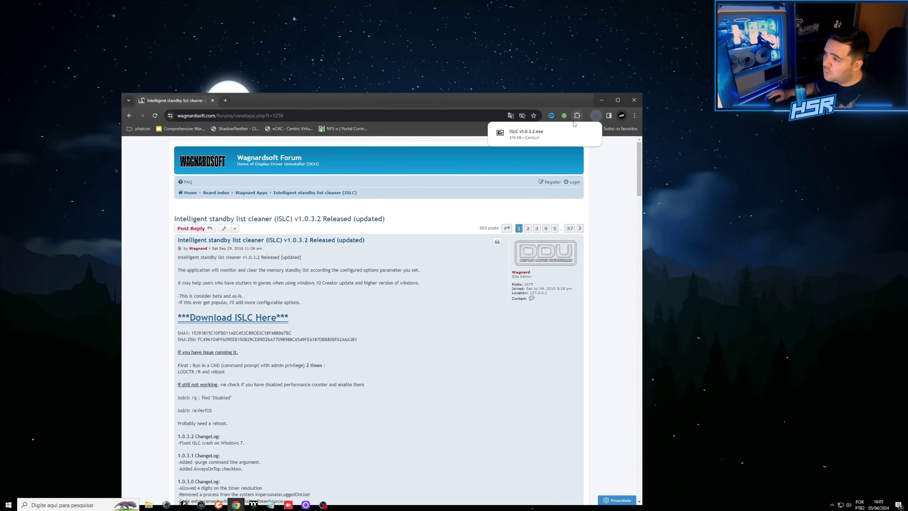
left_click(527, 135)
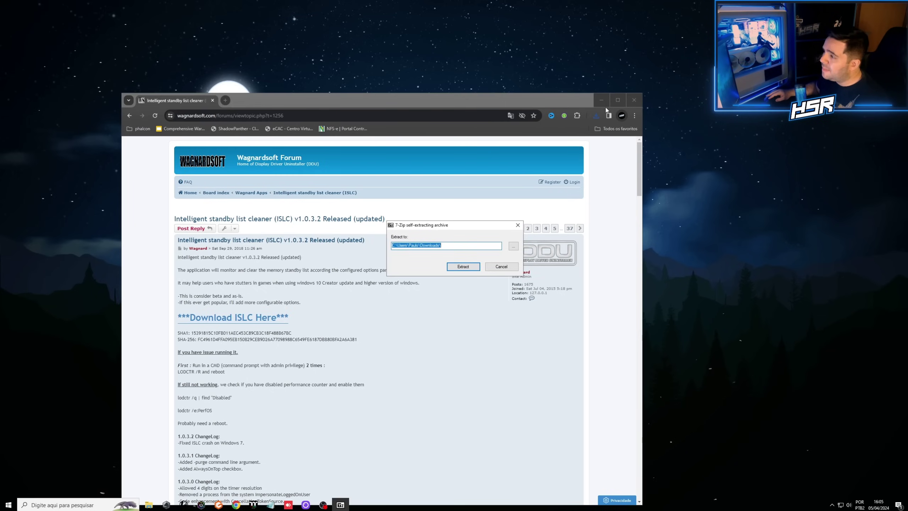
- Extract the ISLC archive with 7-Zip into the Downloads folder, back on the desktop
left_click(601, 100)
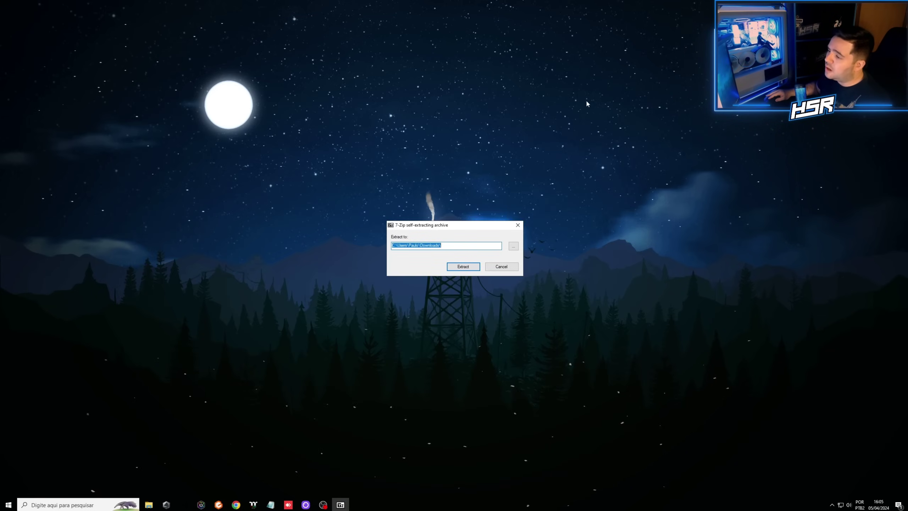
left_click(457, 268)
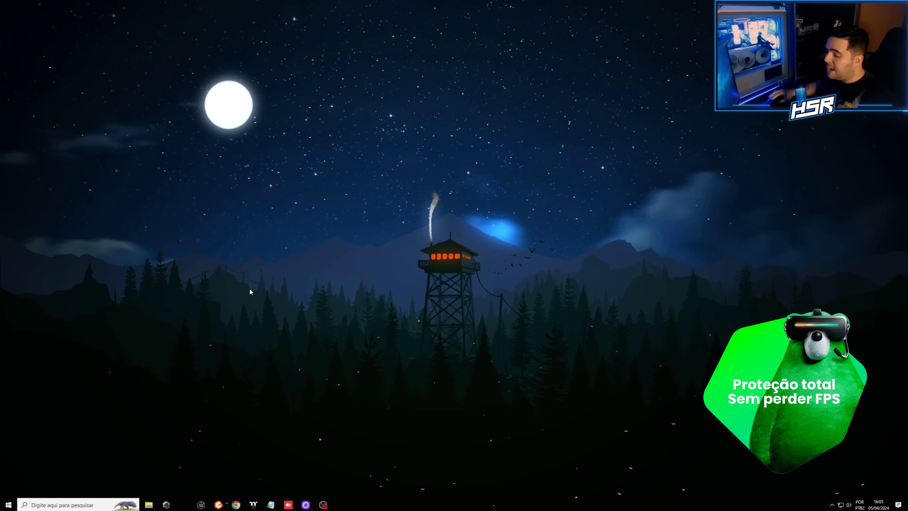
left_click(830, 505)
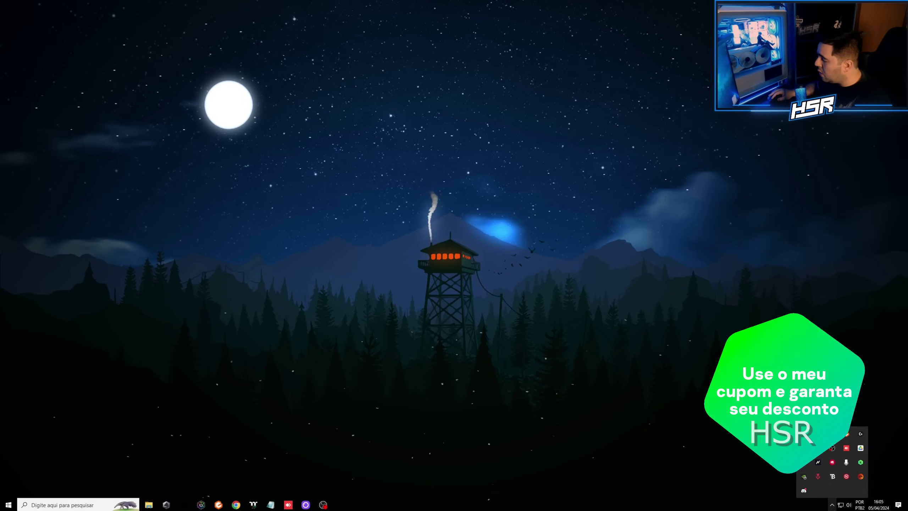
left_click(832, 506)
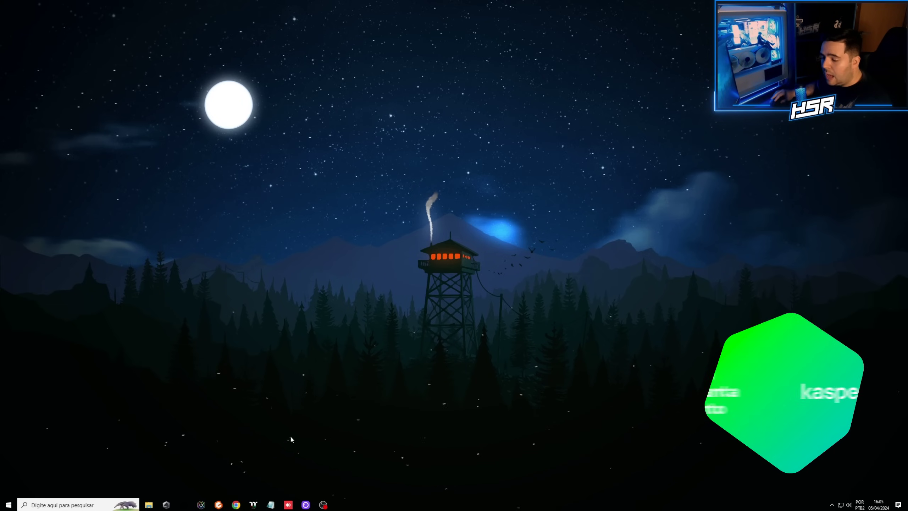
- Launch the ISLC executable from the ISLC v1.0.2.9 folder in File Explorer
left_click(149, 506)
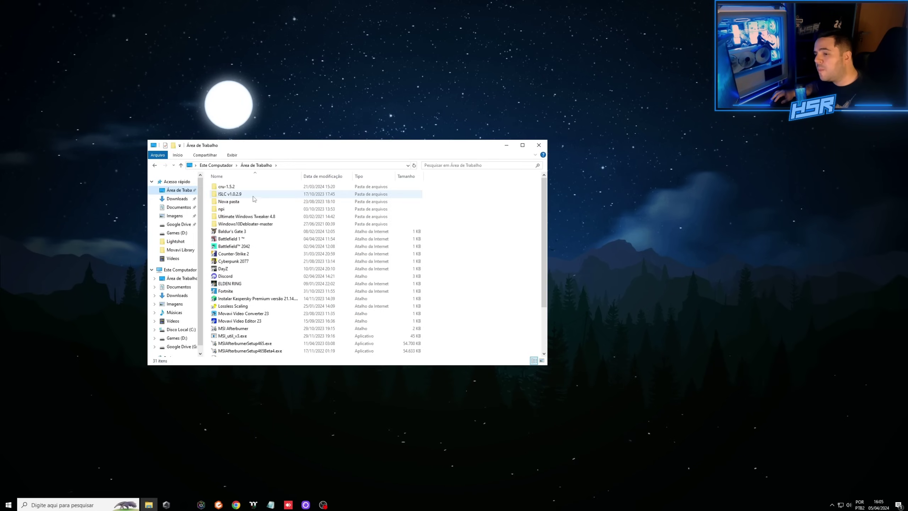
double_click(245, 195)
double_click(243, 186)
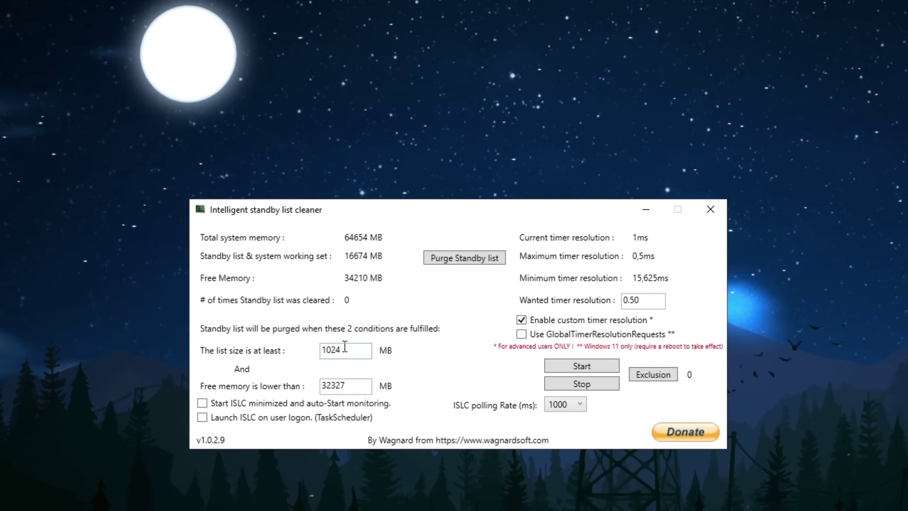
- Check the 1024 MB and 32327 MB purge thresholds, then purge the standby list once
double_click(314, 252)
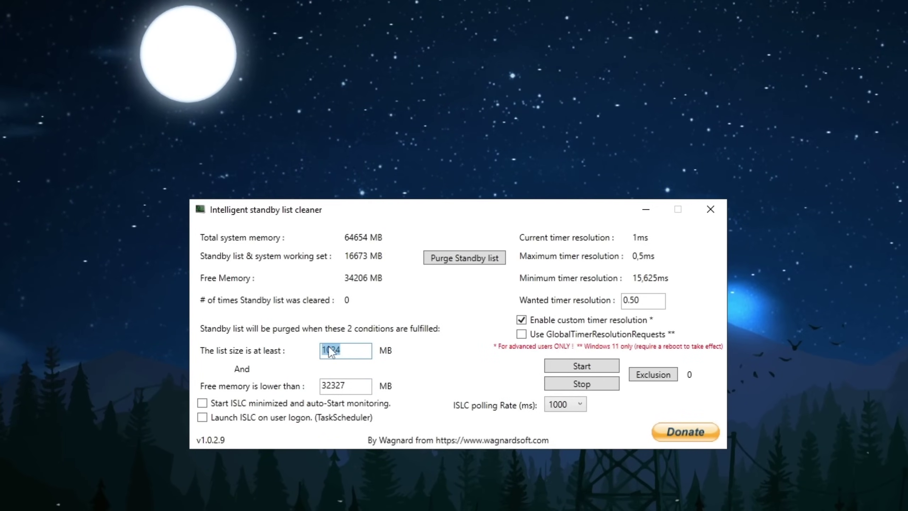
double_click(356, 386)
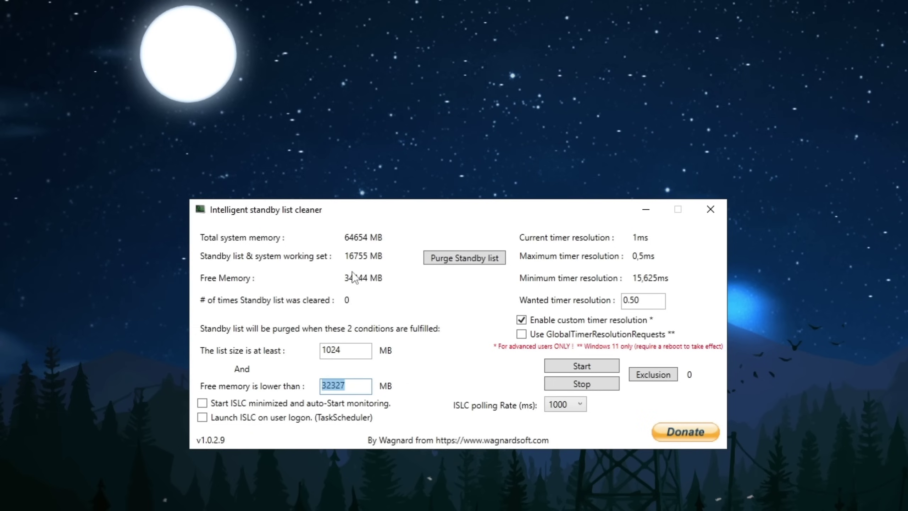
left_click(441, 259)
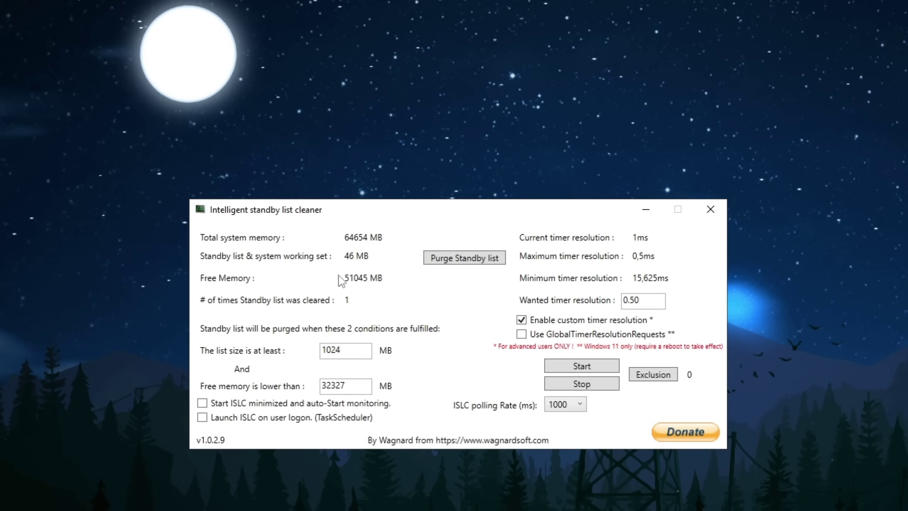
double_click(357, 387)
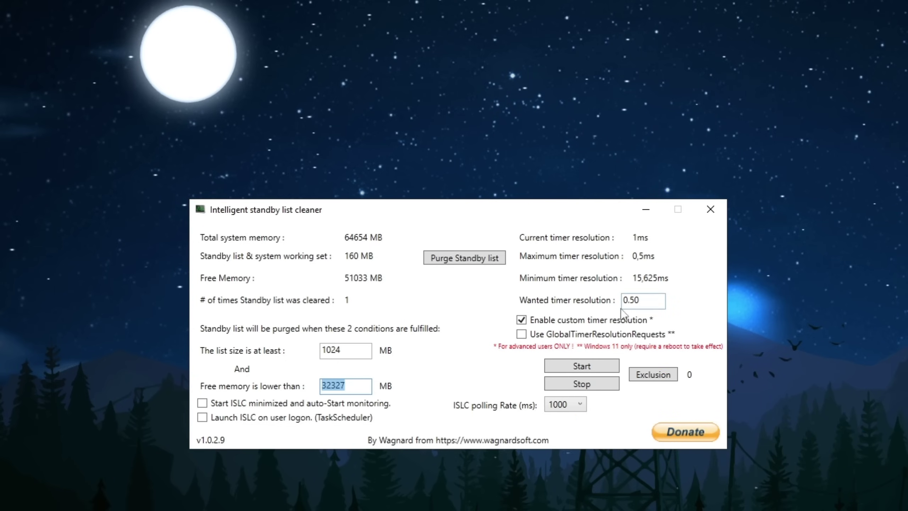
- Start ISLC monitoring with custom timer resolution at 0.50 ms, then minimise it
left_click(542, 321)
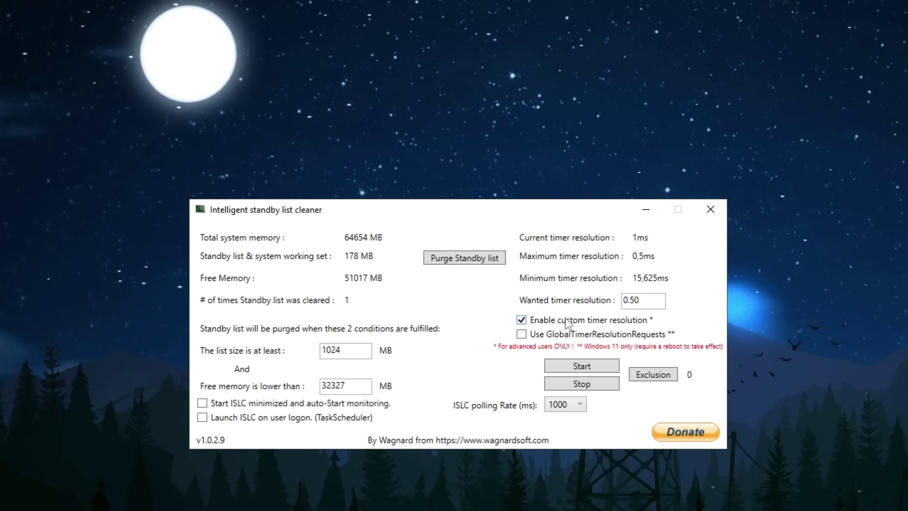
left_click_drag(654, 299, 622, 300)
key("End")
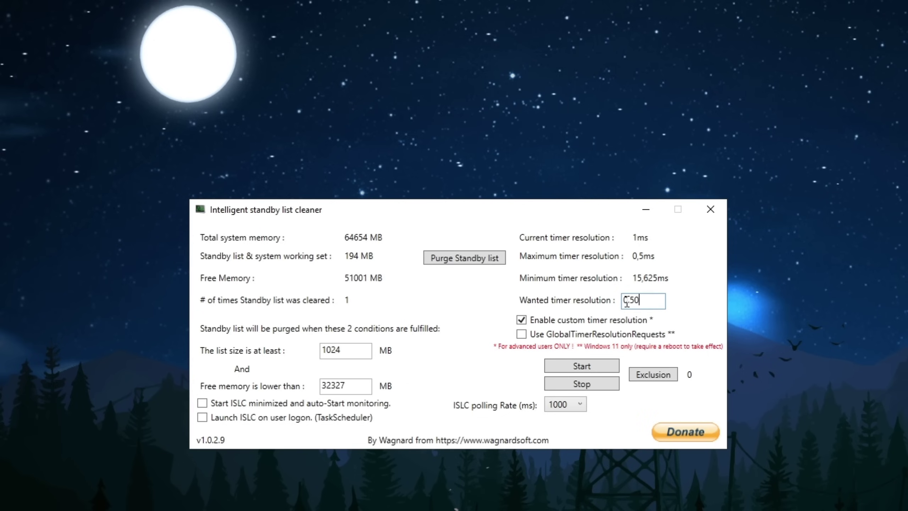
left_click(591, 366)
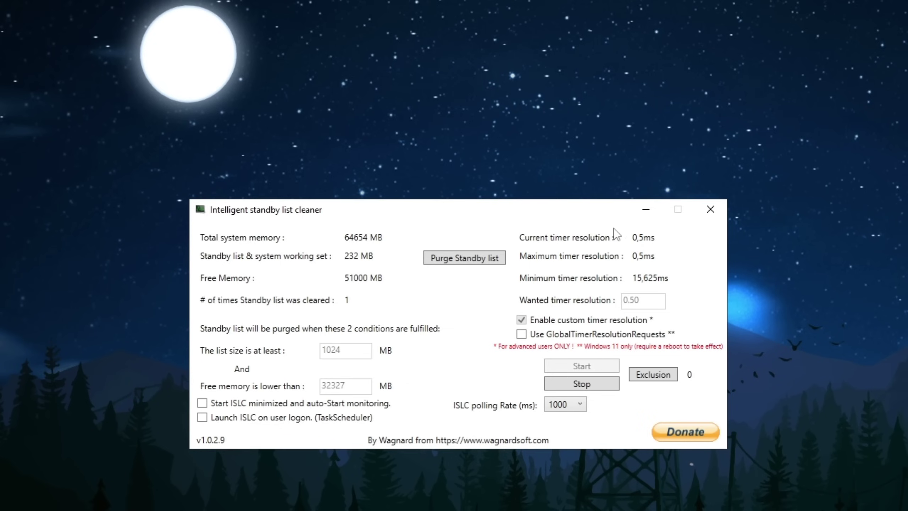
left_click(638, 216)
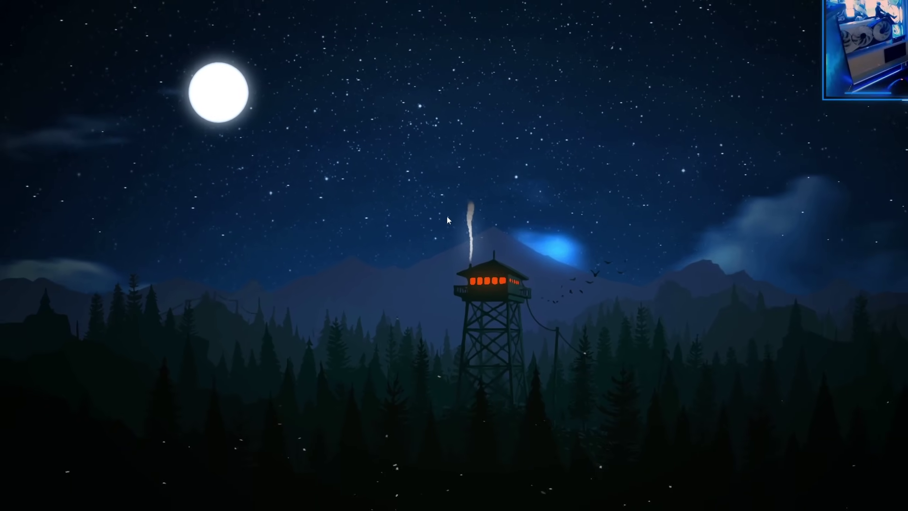